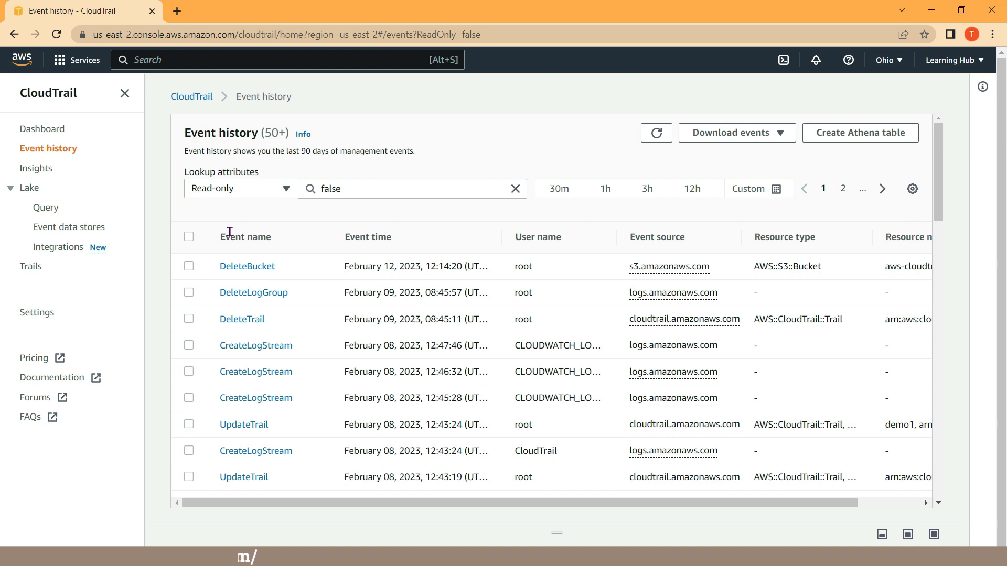
Start creating a new trail from the Trails page and name it demotrail.
{"action": "left_click", "coordinate": [29, 270]}
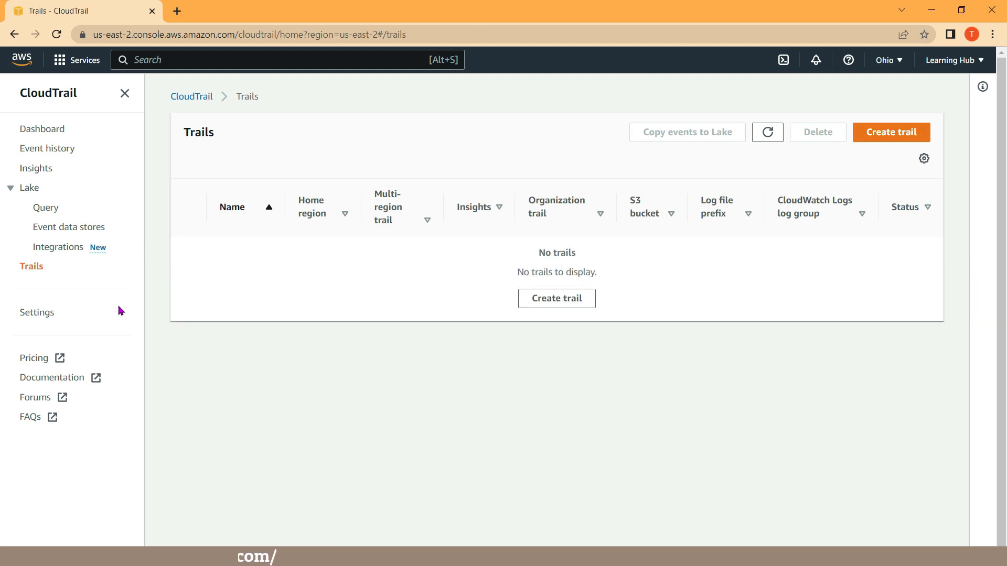
{"action": "left_click", "coordinate": [526, 305]}
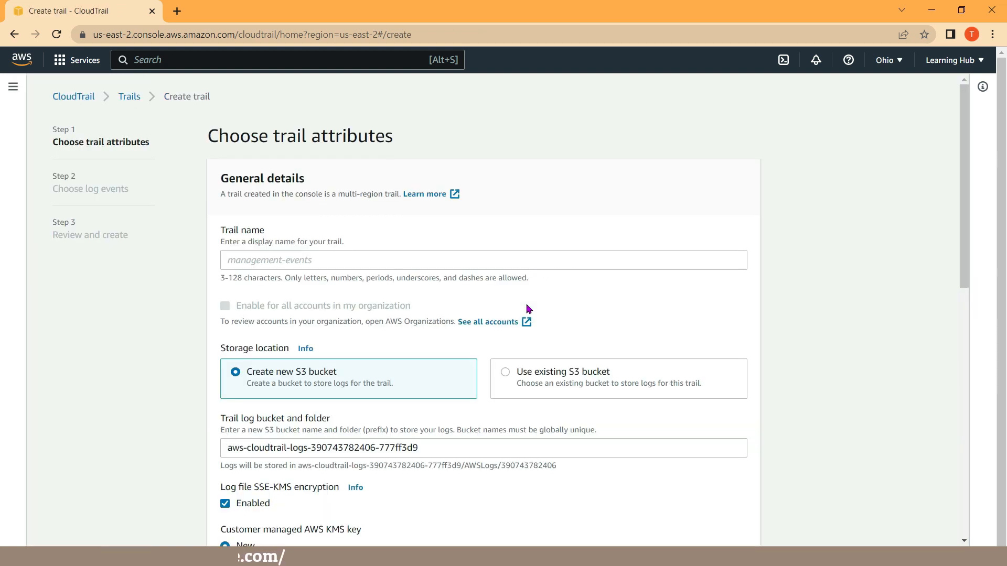
{"action": "left_click", "coordinate": [255, 261]}
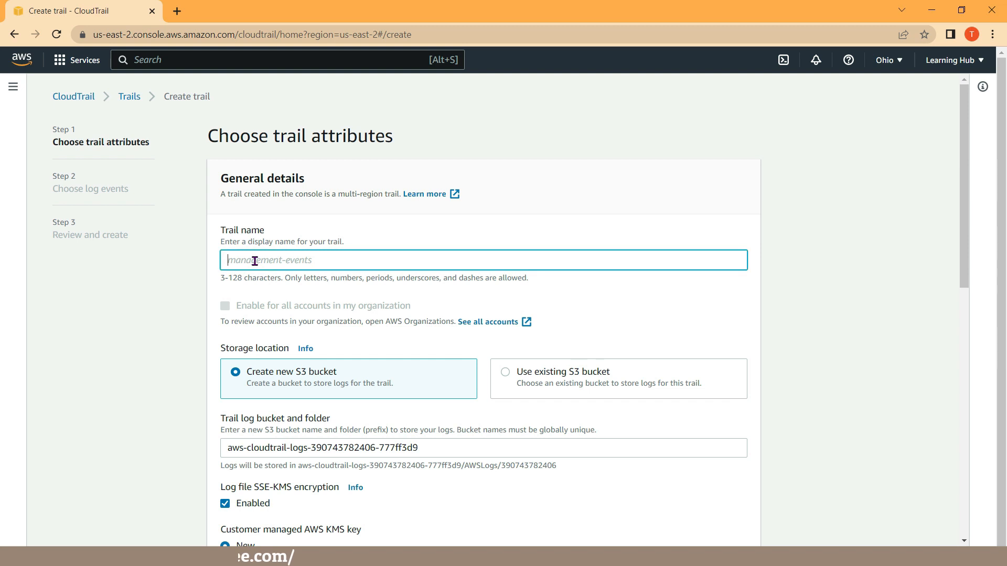
{"action": "type", "text": "demo"}
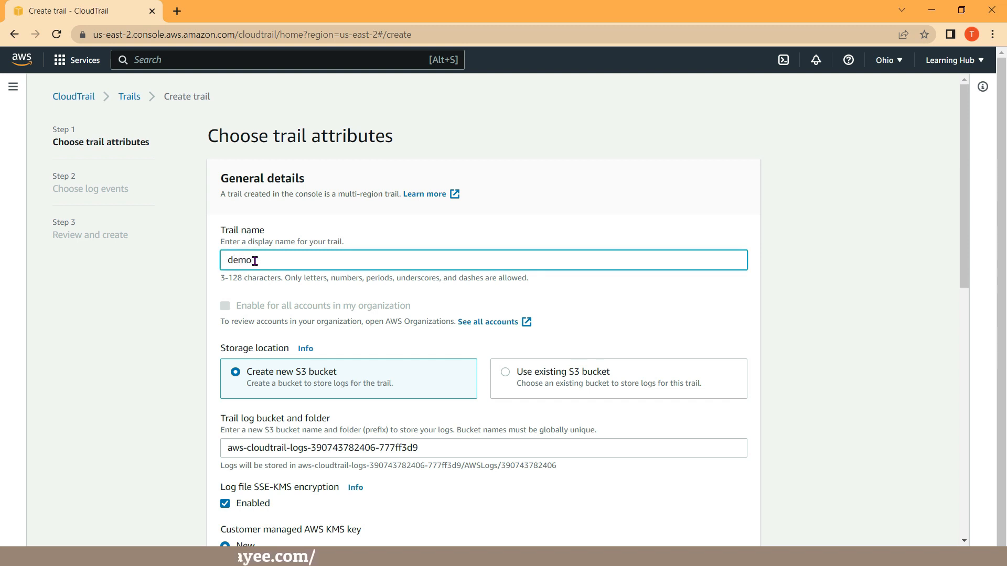
{"action": "type", "text": "trail"}
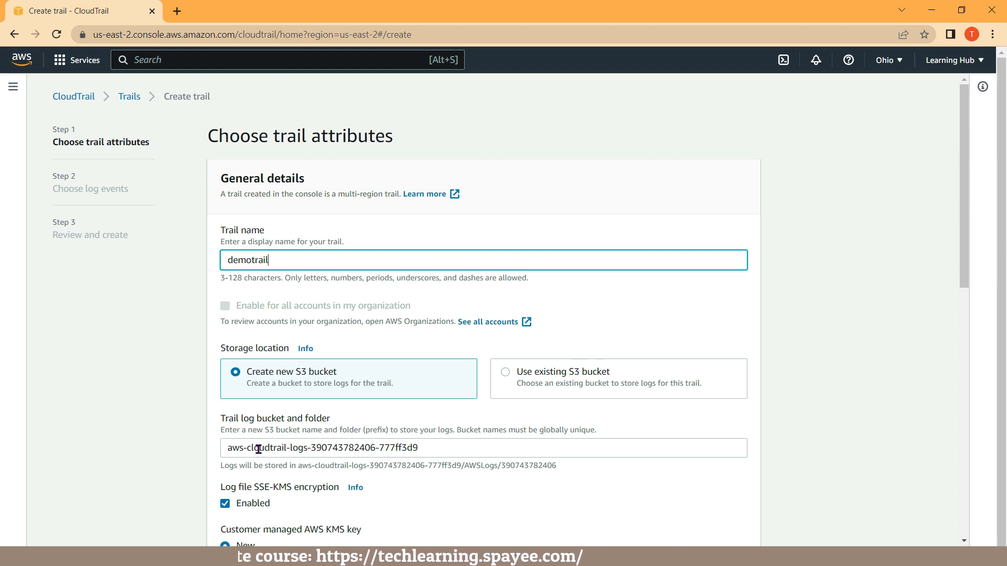
Set the alias of the new customer managed KMS key for log file encryption to demokey1.
{"action": "scroll", "coordinate": [259, 449], "scroll_direction": "down", "scroll_amount": 2}
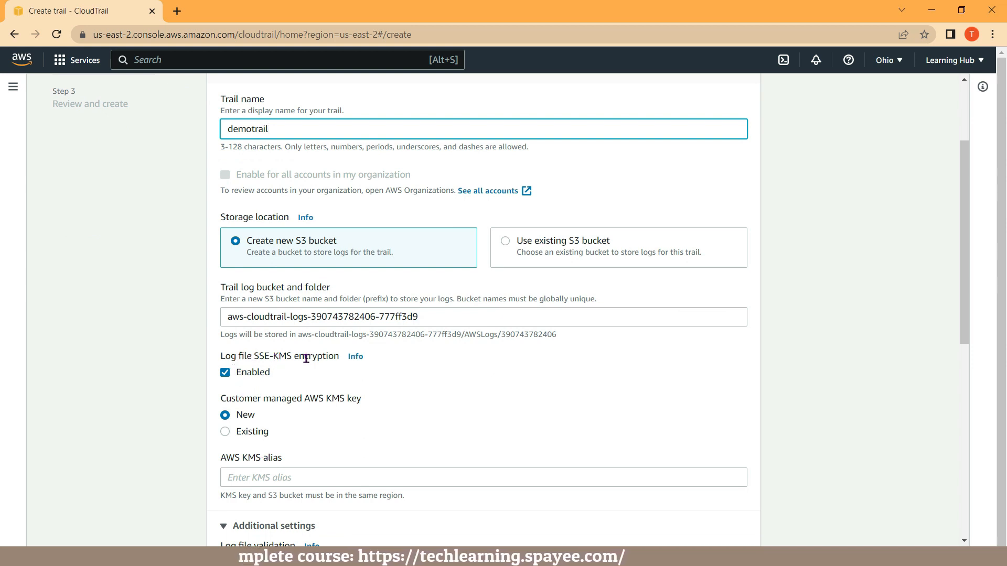
{"action": "left_click", "coordinate": [253, 378]}
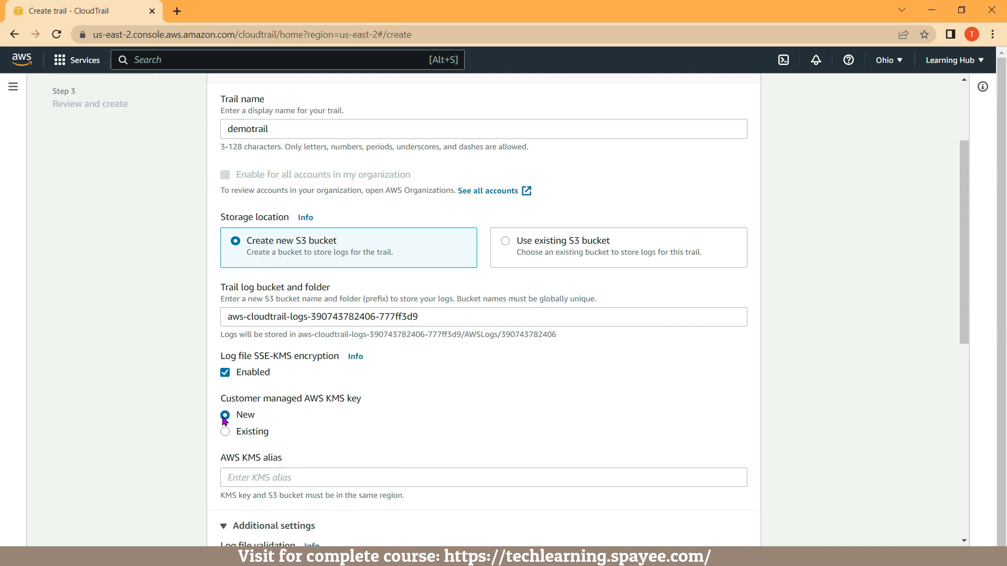
{"action": "left_click", "coordinate": [237, 480]}
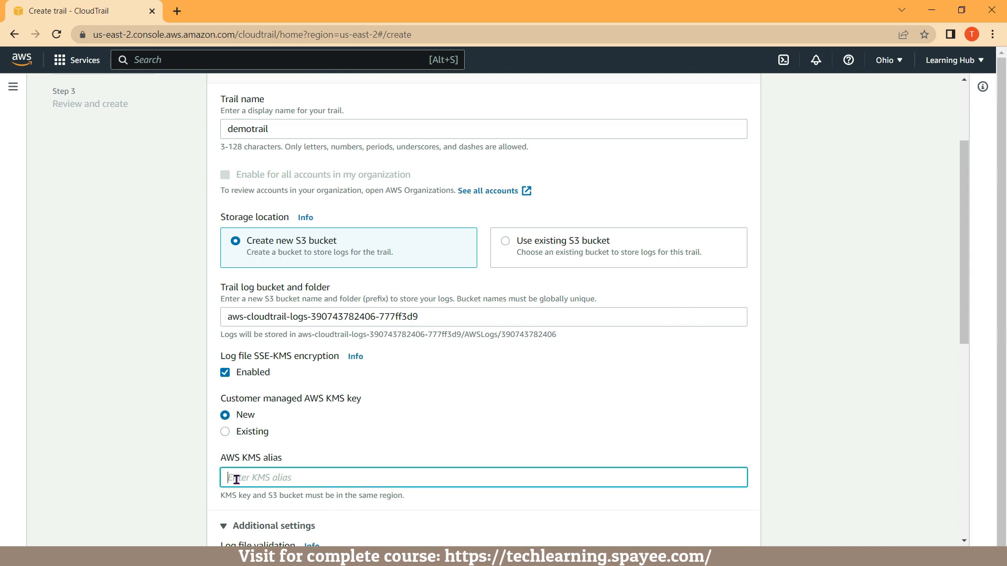
{"action": "type", "text": "demo"}
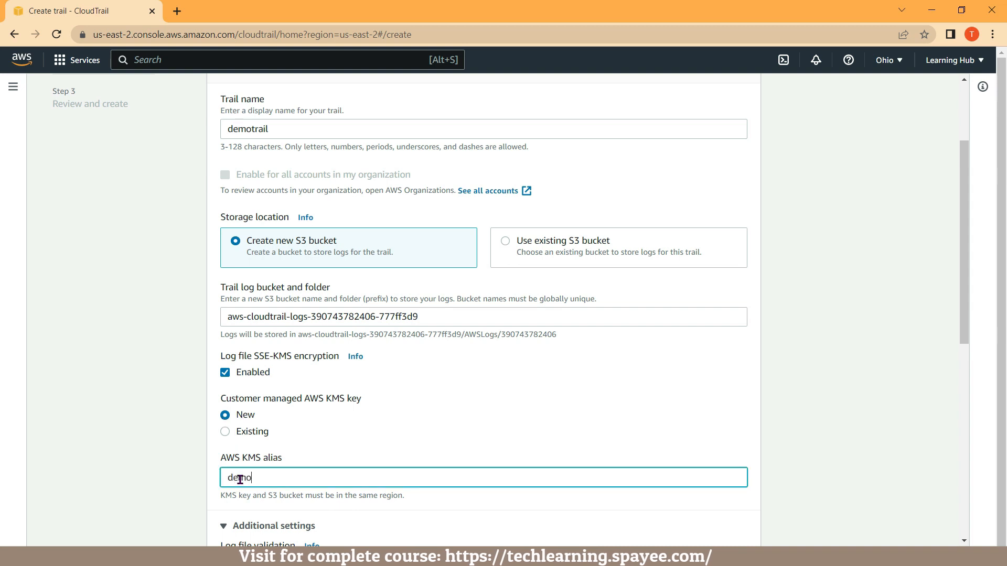
{"action": "type", "text": "key1"}
Enable SNS notification delivery for the trail using the existing topic techlearning-topic1.
{"action": "scroll", "coordinate": [242, 481], "scroll_direction": "down", "scroll_amount": 2}
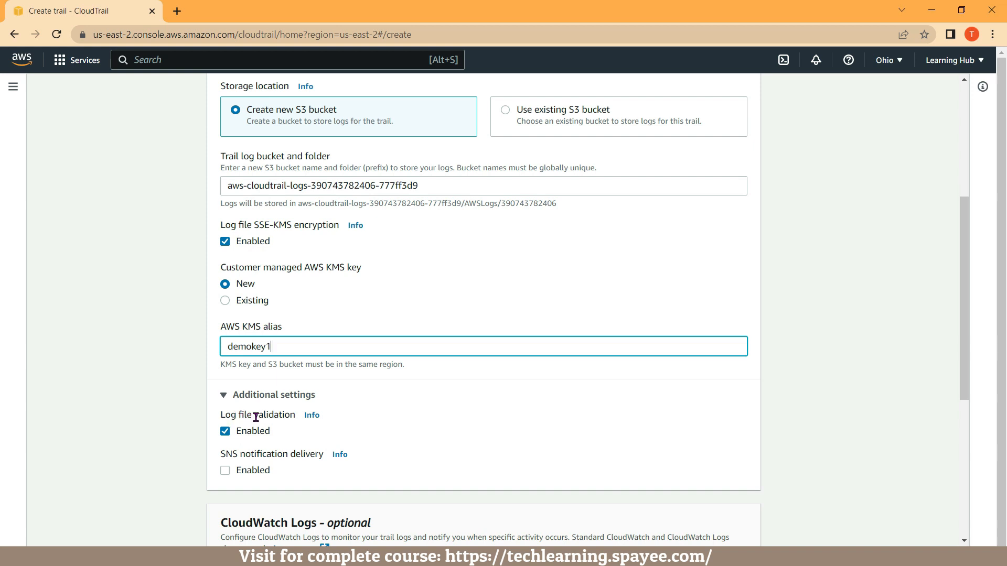
{"action": "left_click", "coordinate": [252, 438]}
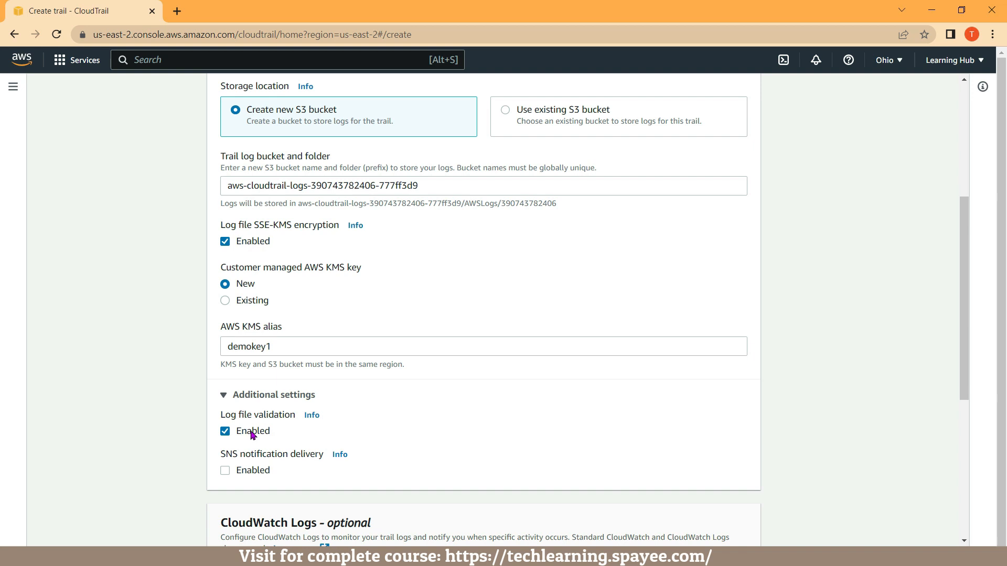
{"action": "left_click", "coordinate": [225, 472]}
{"action": "scroll", "coordinate": [225, 475], "scroll_direction": "down", "scroll_amount": 1}
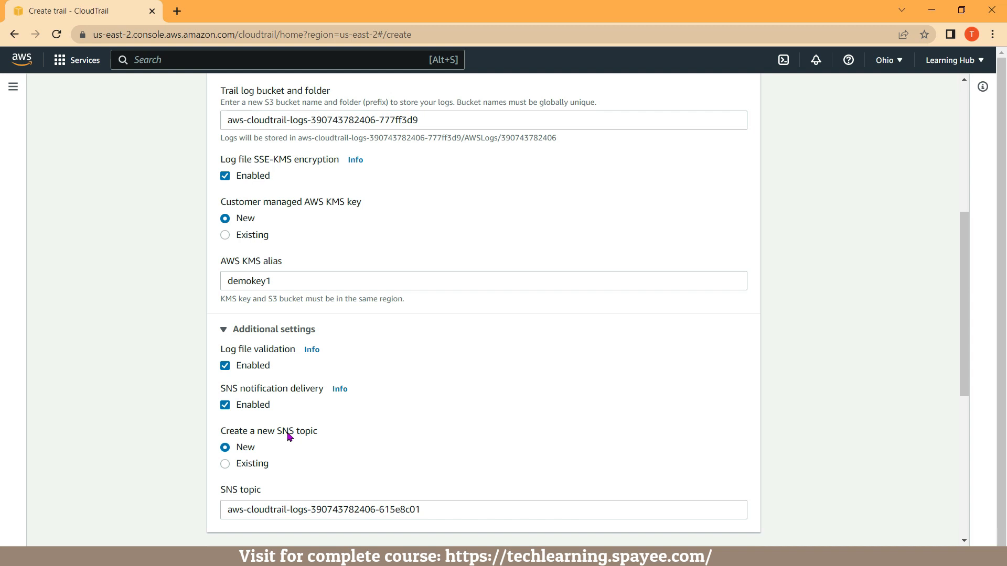
{"action": "left_click", "coordinate": [226, 465]}
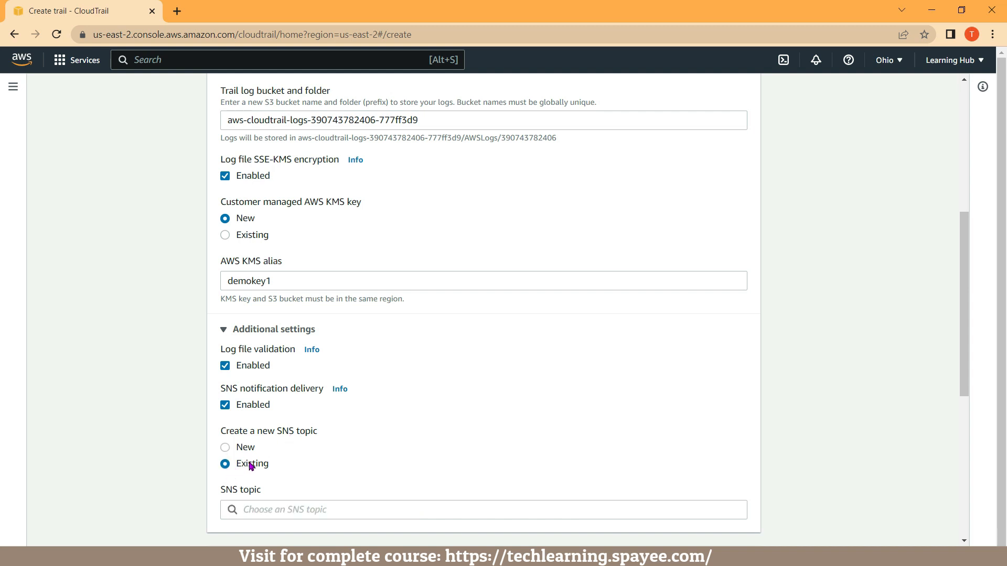
{"action": "left_click", "coordinate": [254, 513]}
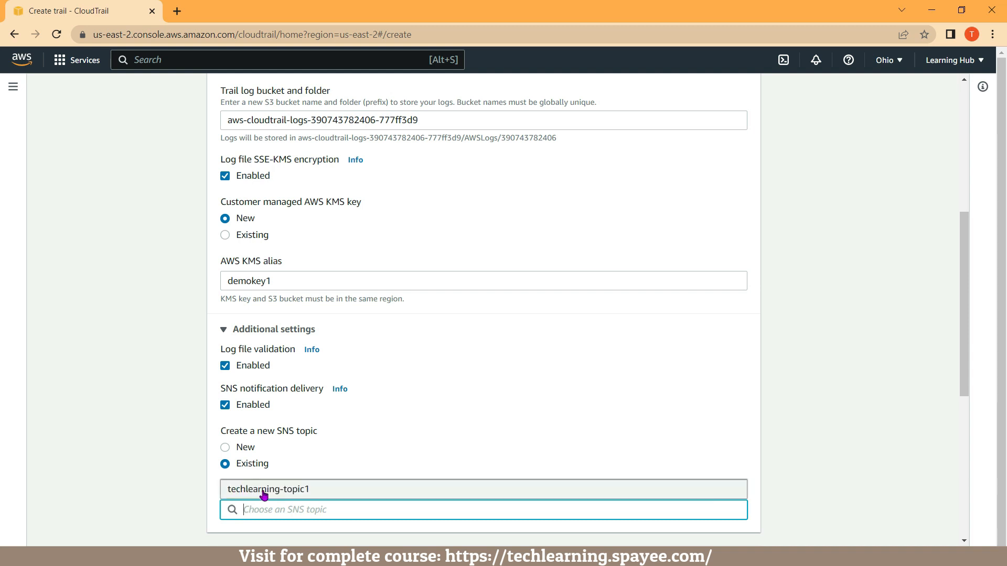
{"action": "left_click", "coordinate": [264, 493]}
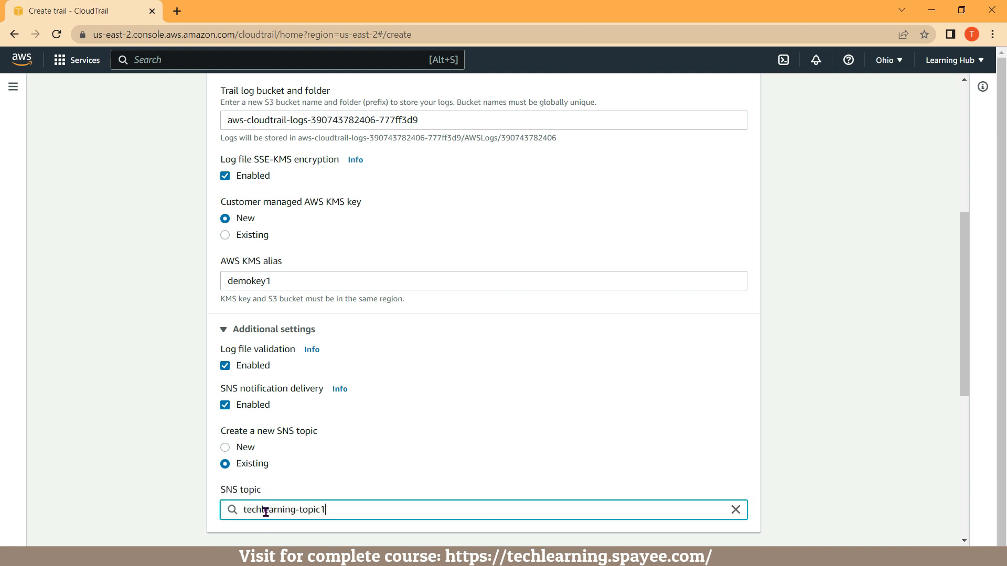
Enable CloudWatch Logs for the trail.
{"action": "scroll", "coordinate": [266, 512], "scroll_direction": "down", "scroll_amount": 1}
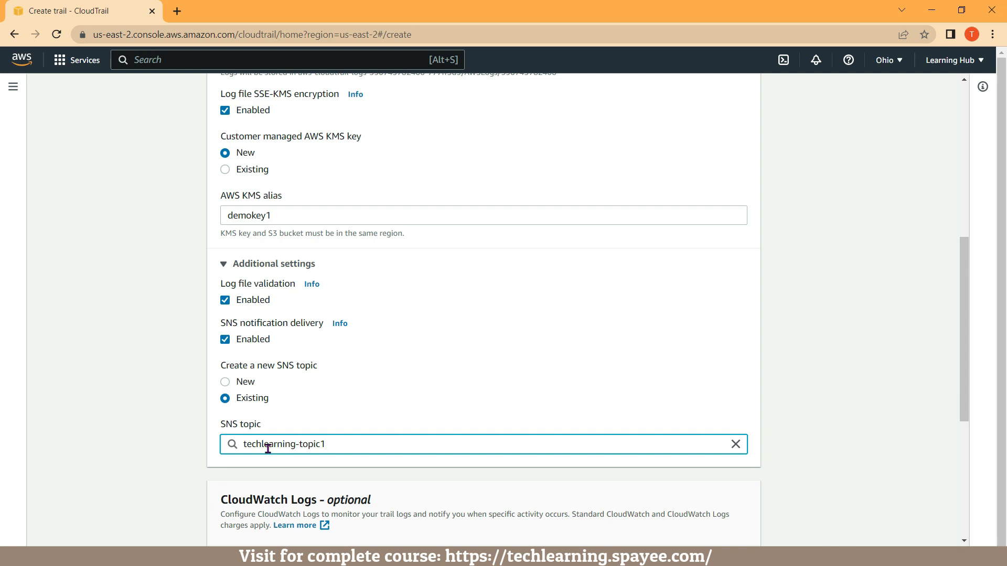
{"action": "scroll", "coordinate": [268, 449], "scroll_direction": "down", "scroll_amount": 2}
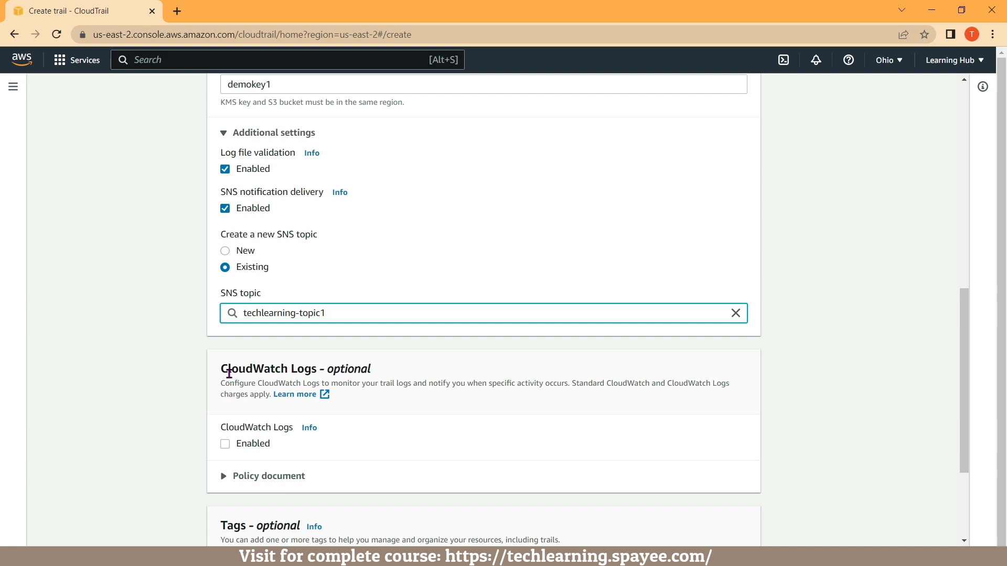
{"action": "left_click", "coordinate": [225, 445]}
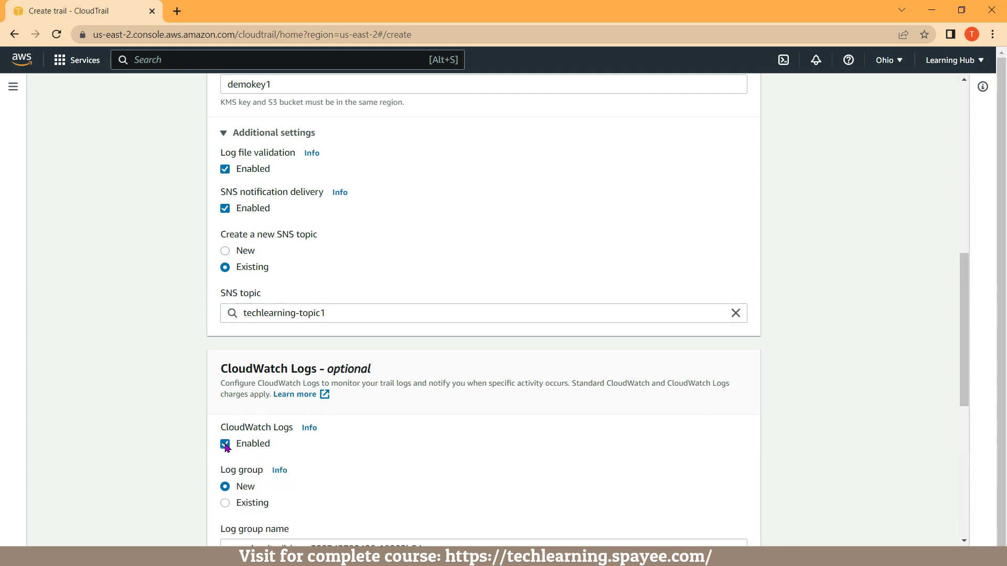
Name the new IAM role for CloudWatch Logs demorole and continue to the log event selection.
{"action": "scroll", "coordinate": [226, 446], "scroll_direction": "down", "scroll_amount": 1}
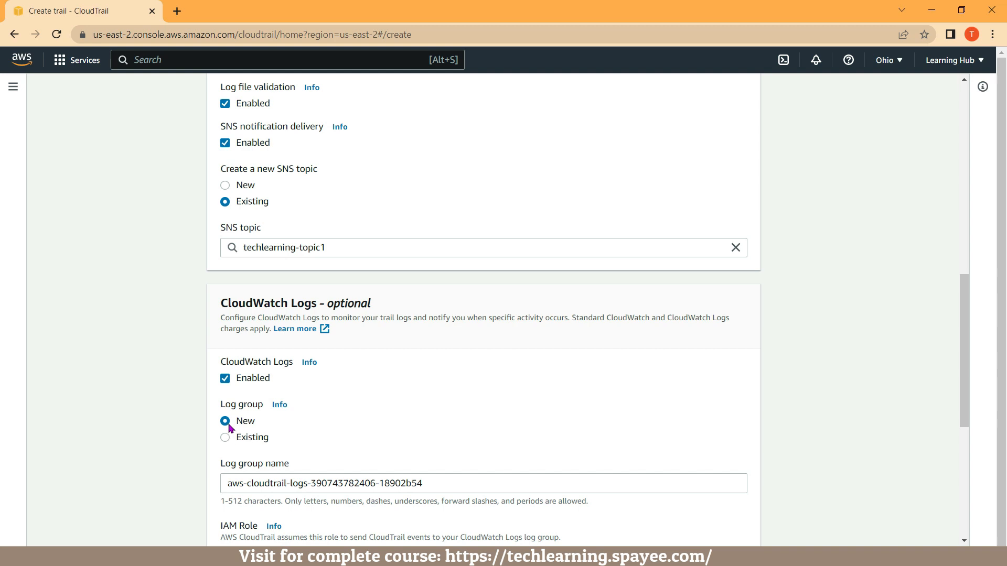
{"action": "scroll", "coordinate": [241, 422], "scroll_direction": "down", "scroll_amount": 1}
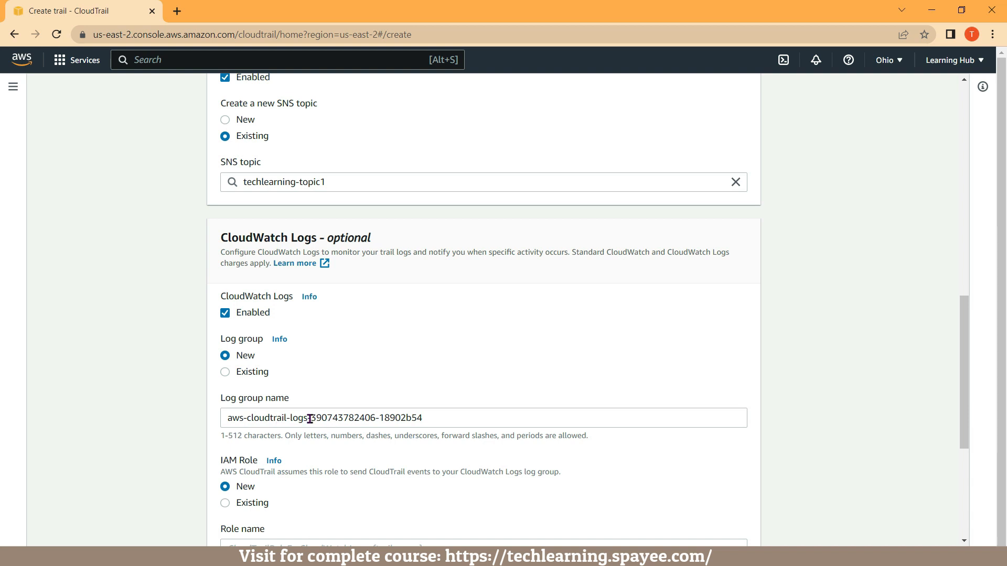
{"action": "scroll", "coordinate": [310, 418], "scroll_direction": "down", "scroll_amount": 1}
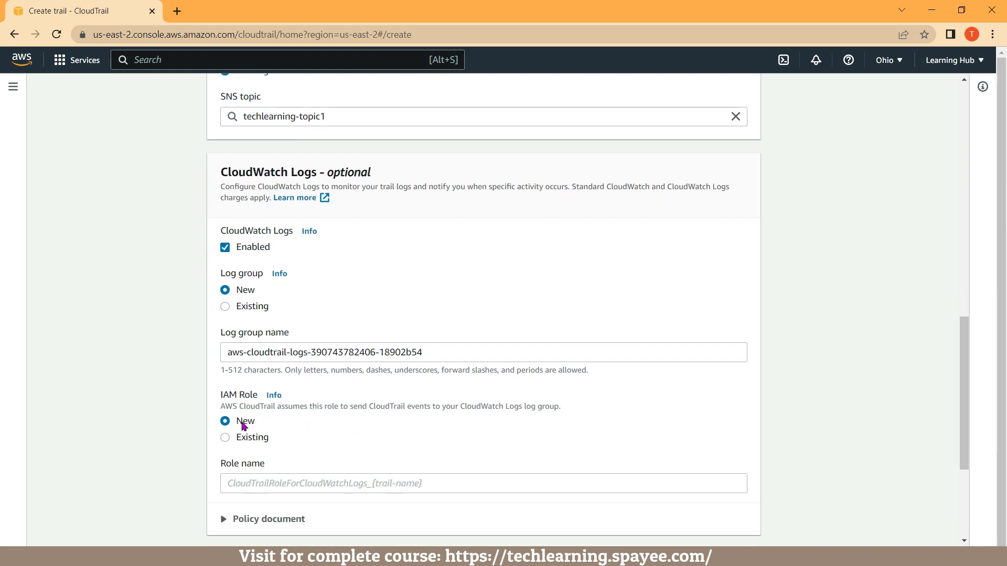
{"action": "left_click", "coordinate": [243, 481]}
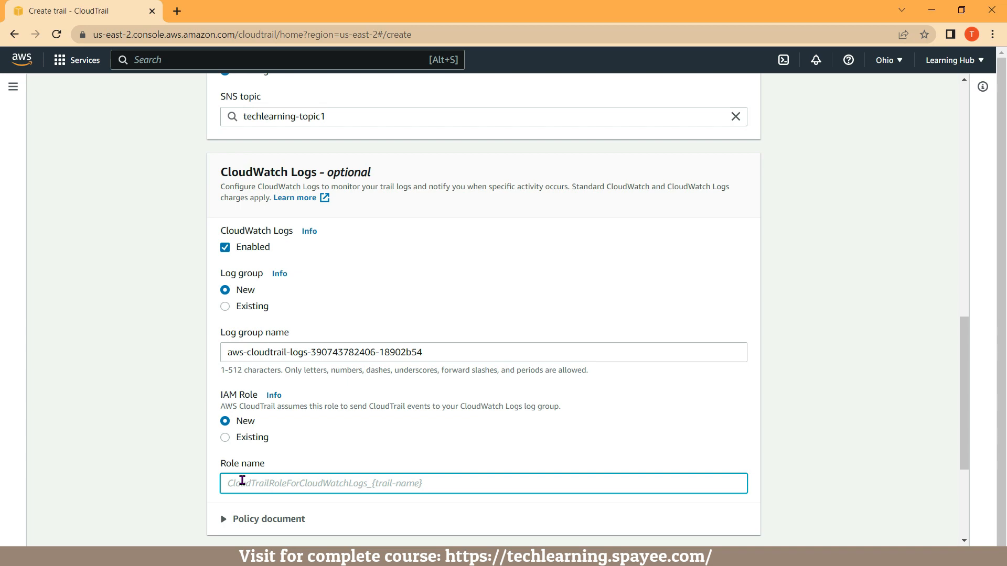
{"action": "type", "text": "demorole"}
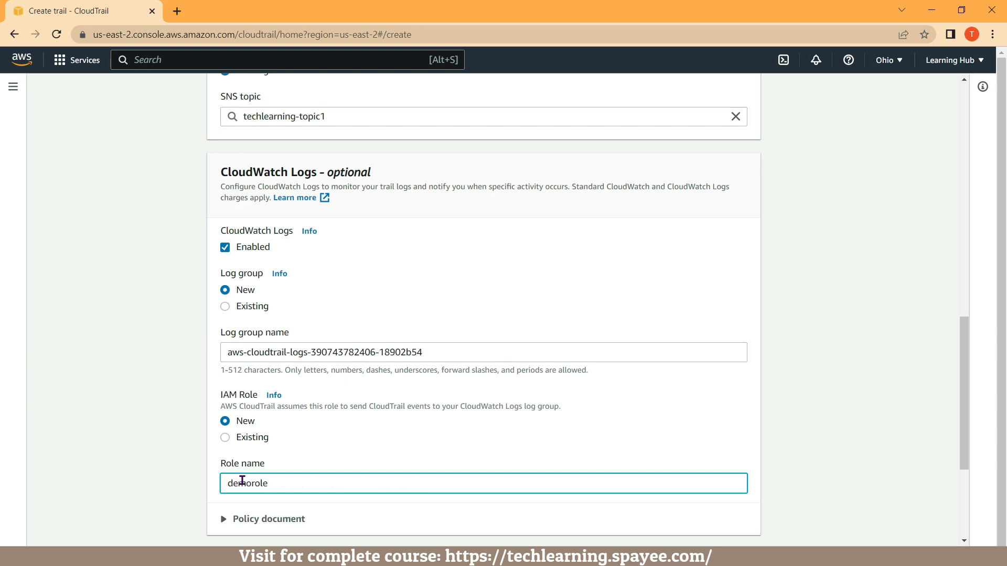
{"action": "scroll", "coordinate": [243, 480], "scroll_direction": "down", "scroll_amount": 3}
{"action": "scroll", "coordinate": [243, 481], "scroll_direction": "down", "scroll_amount": 2}
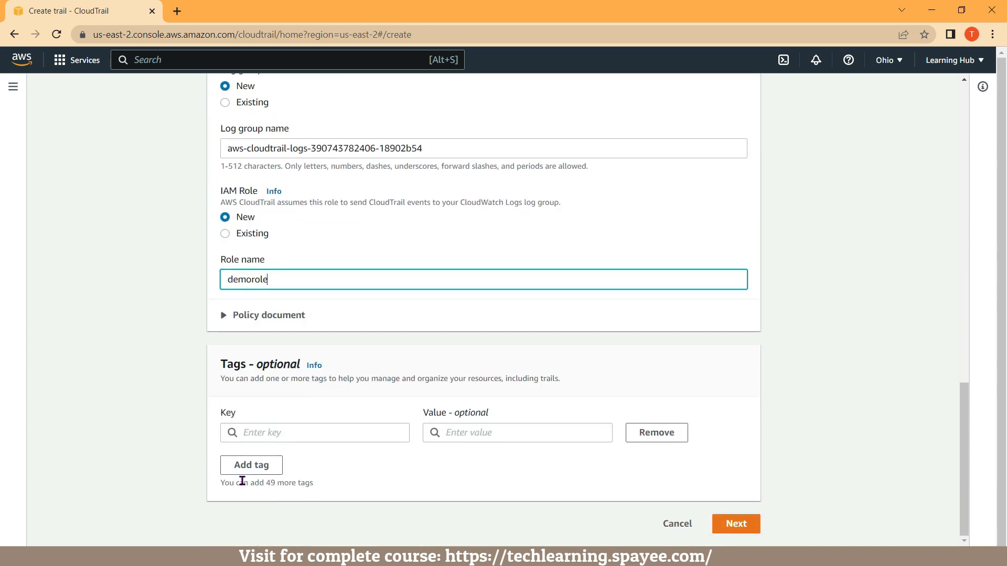
{"action": "left_click", "coordinate": [747, 530]}
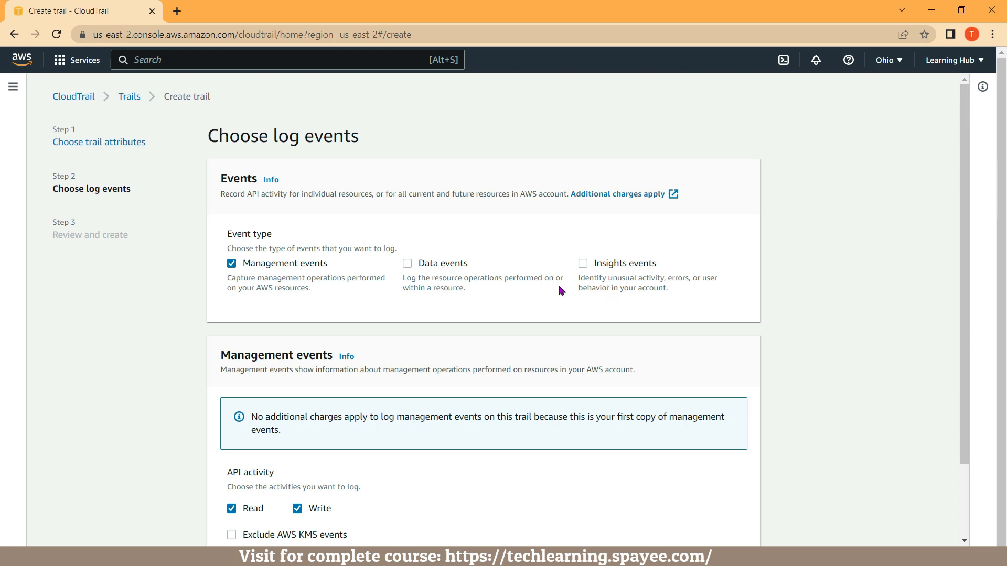
Enable data events for the trail and set the data event type to S3.
{"action": "left_click", "coordinate": [408, 264]}
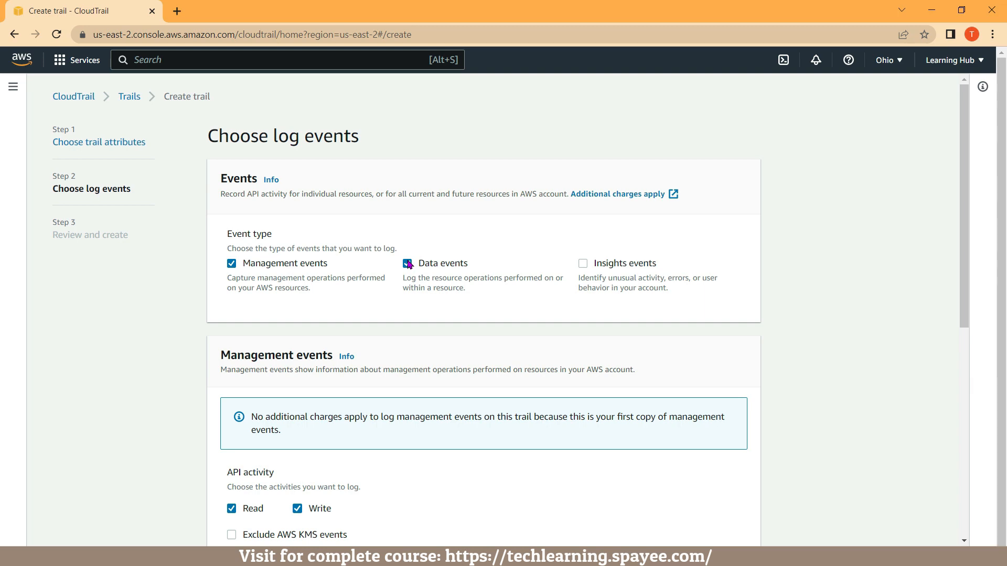
{"action": "scroll", "coordinate": [409, 264], "scroll_direction": "down", "scroll_amount": 3}
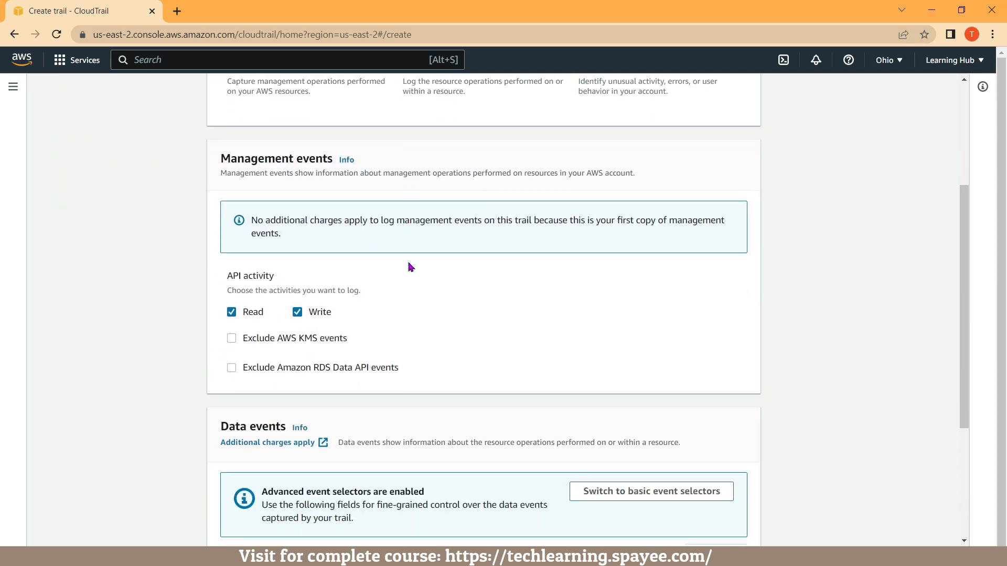
{"action": "scroll", "coordinate": [399, 294], "scroll_direction": "down", "scroll_amount": 1}
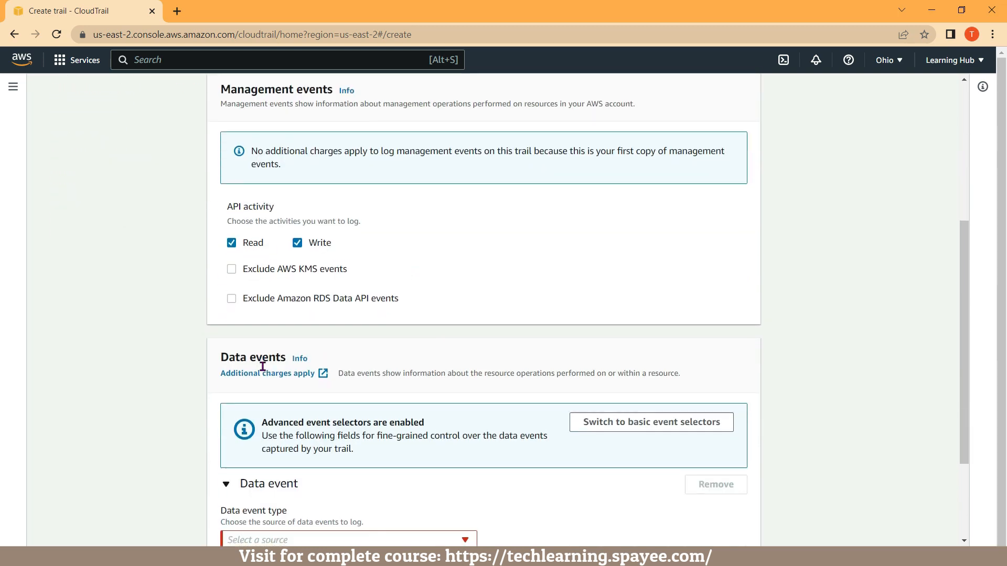
{"action": "scroll", "coordinate": [262, 366], "scroll_direction": "down", "scroll_amount": 2}
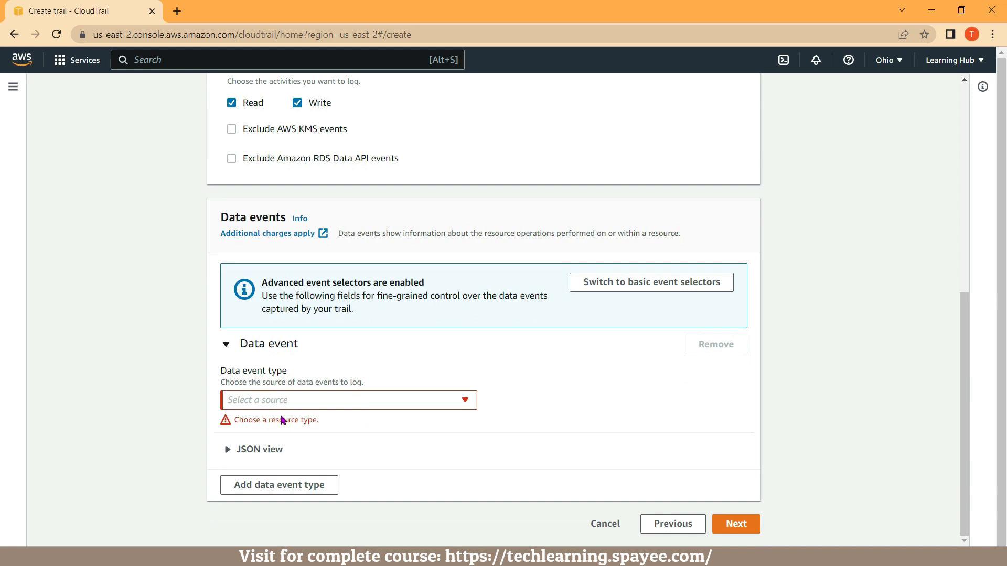
{"action": "left_click", "coordinate": [418, 402]}
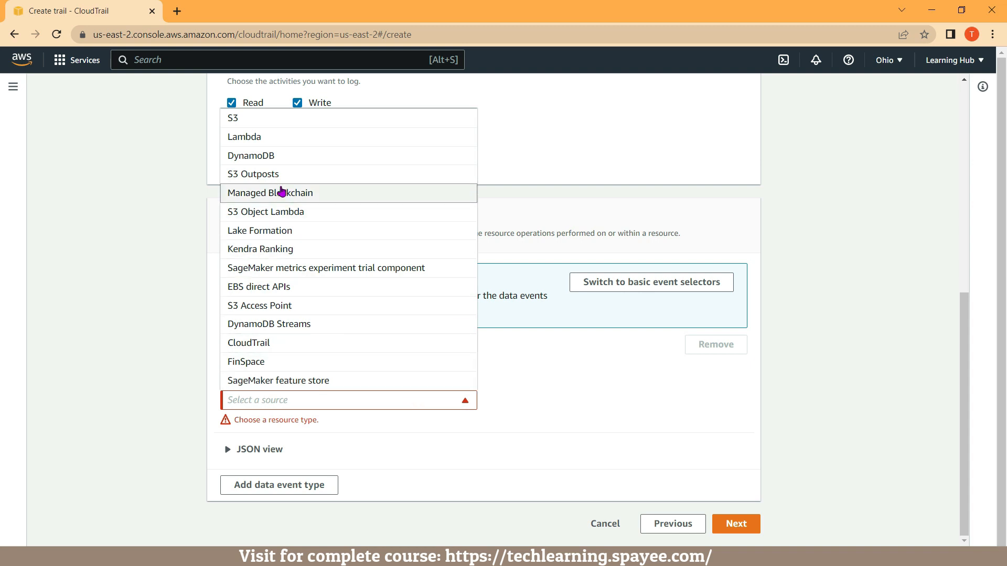
{"action": "left_click", "coordinate": [237, 122]}
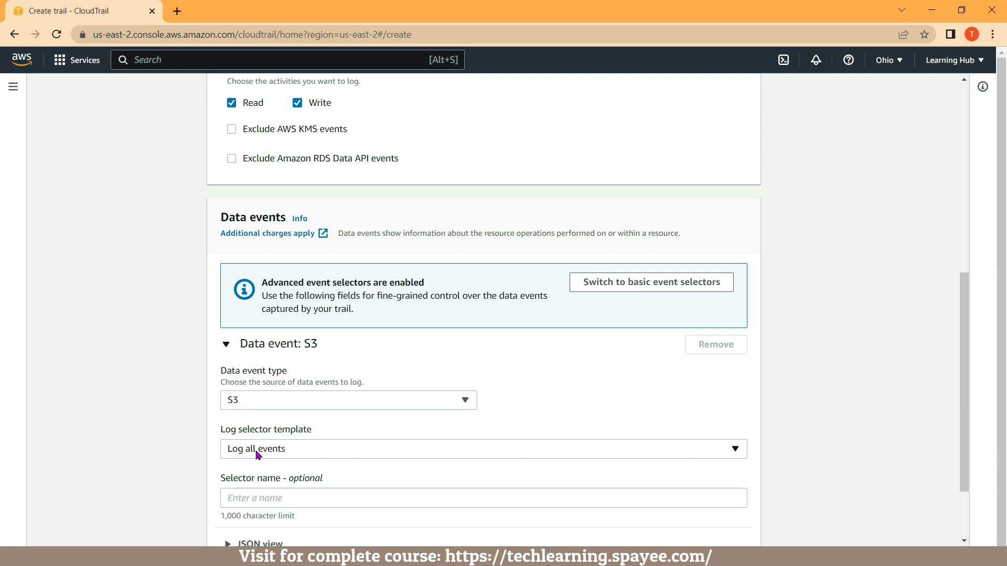
Enable Insights events with both API call rate and API error rate, and continue to the review.
{"action": "scroll", "coordinate": [257, 454], "scroll_direction": "up", "scroll_amount": 8}
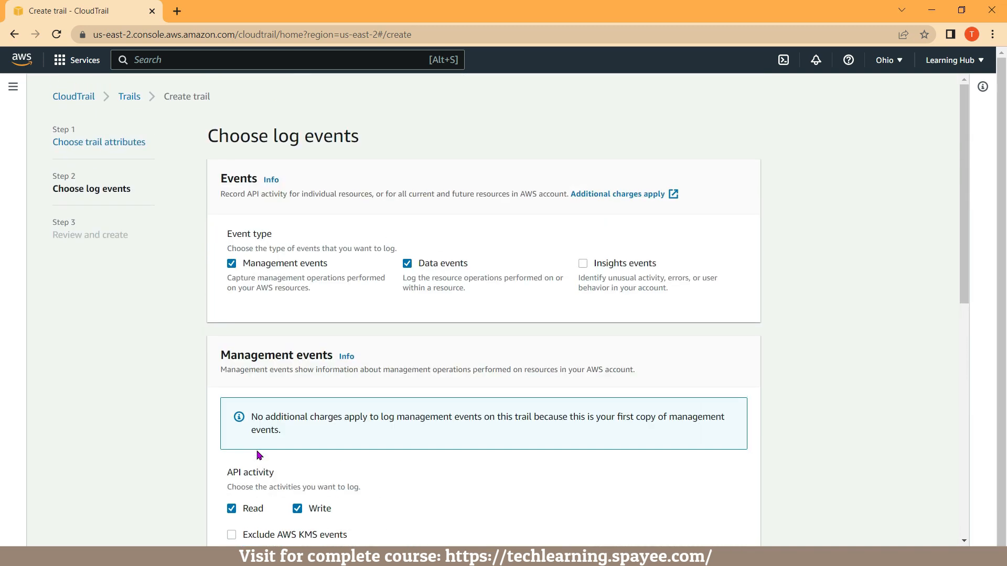
{"action": "left_click", "coordinate": [583, 267]}
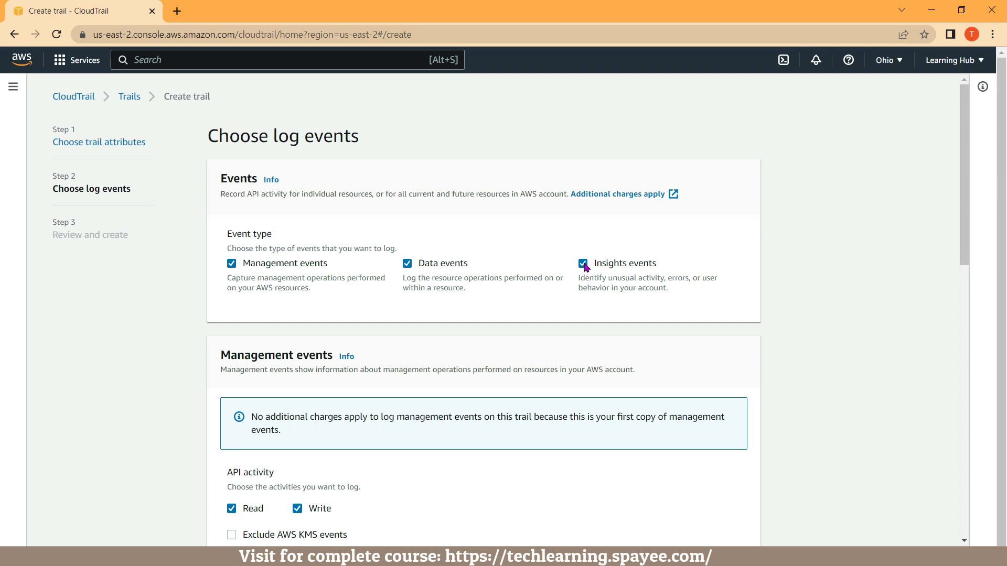
{"action": "scroll", "coordinate": [580, 292], "scroll_direction": "down", "scroll_amount": 15}
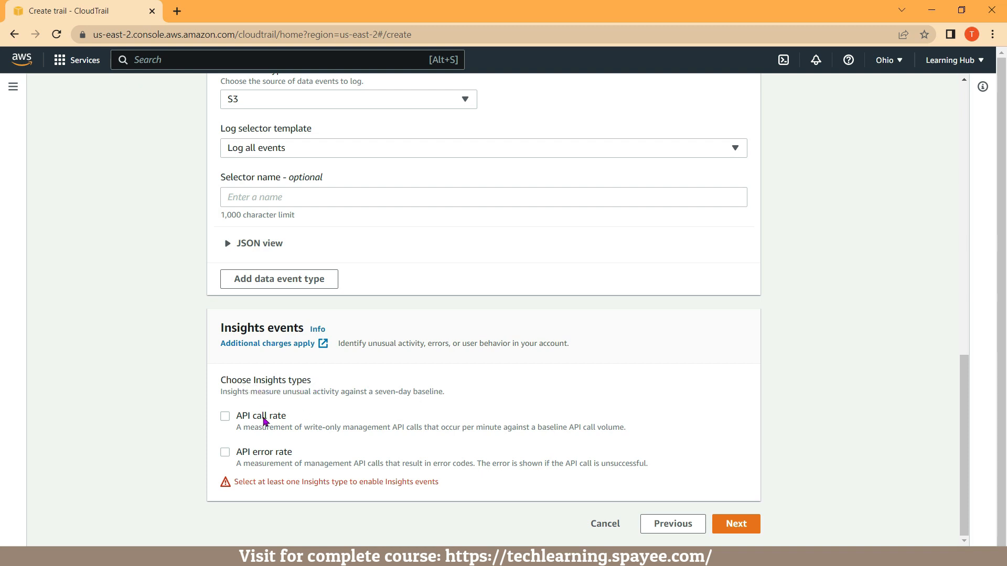
{"action": "left_click", "coordinate": [225, 419]}
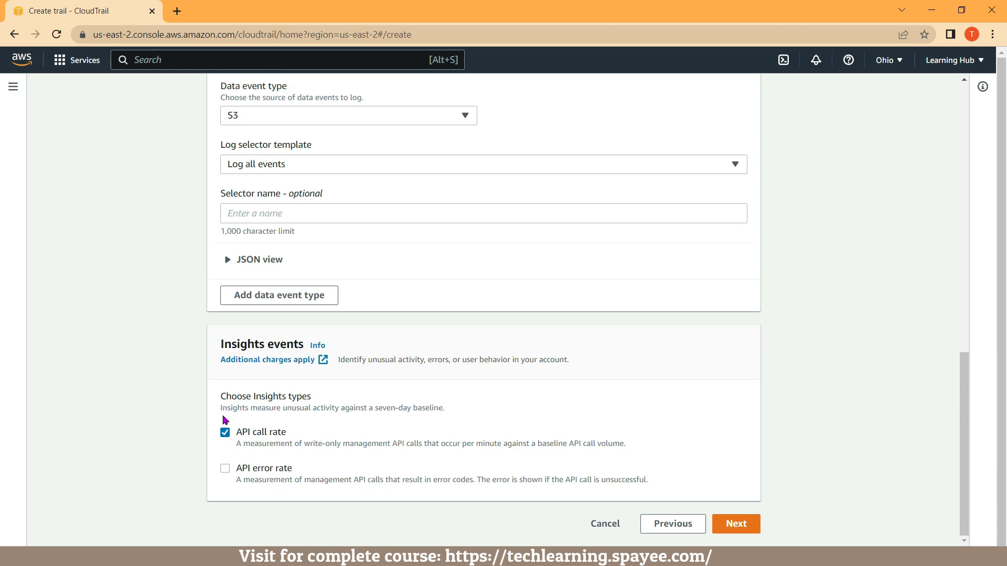
{"action": "left_click", "coordinate": [225, 475]}
{"action": "left_click", "coordinate": [737, 526]}
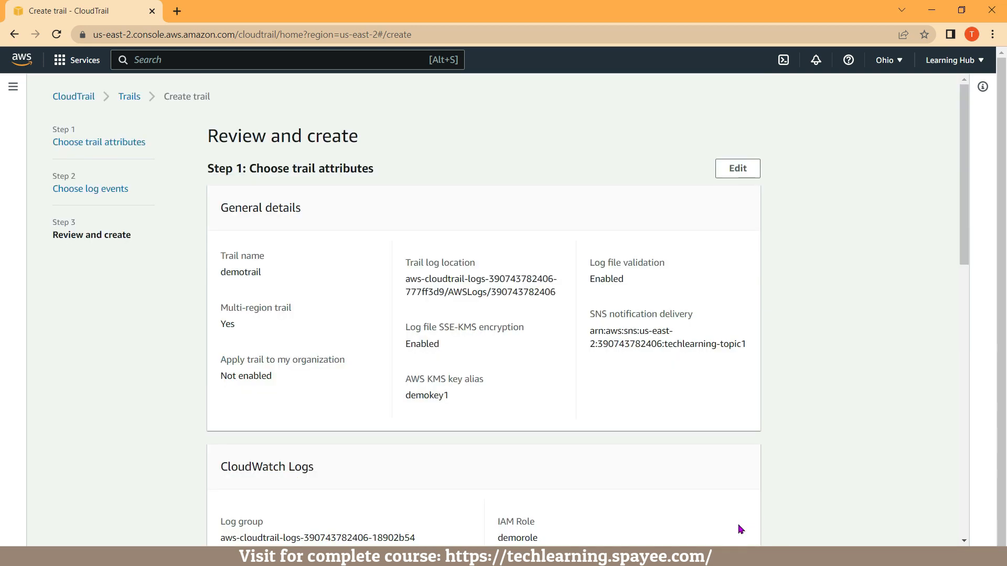
Review the trail settings, create the trail and select demotrail in the trails list.
{"action": "scroll", "coordinate": [684, 487], "scroll_direction": "down", "scroll_amount": 2}
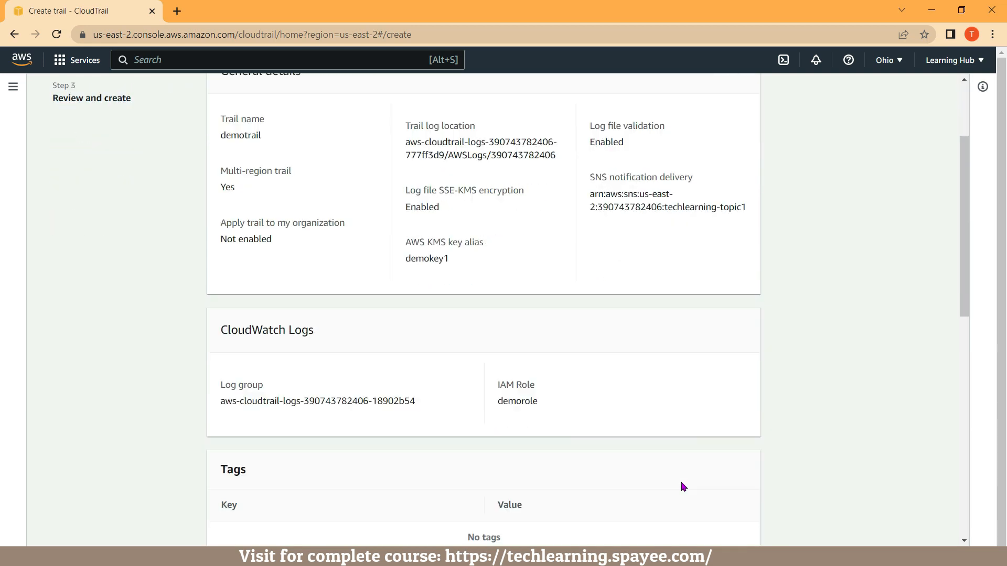
{"action": "scroll", "coordinate": [683, 486], "scroll_direction": "down", "scroll_amount": 12}
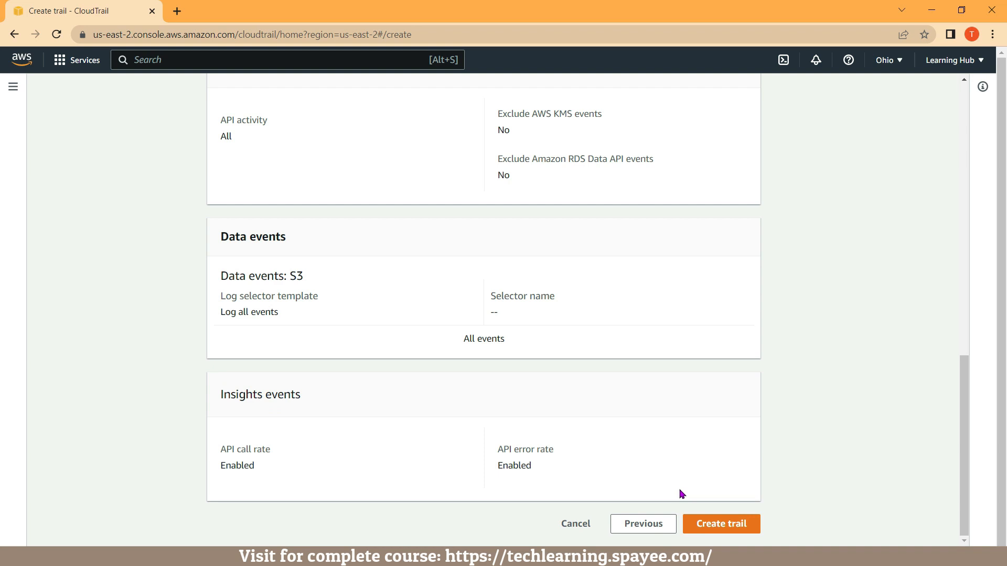
{"action": "left_click", "coordinate": [724, 529]}
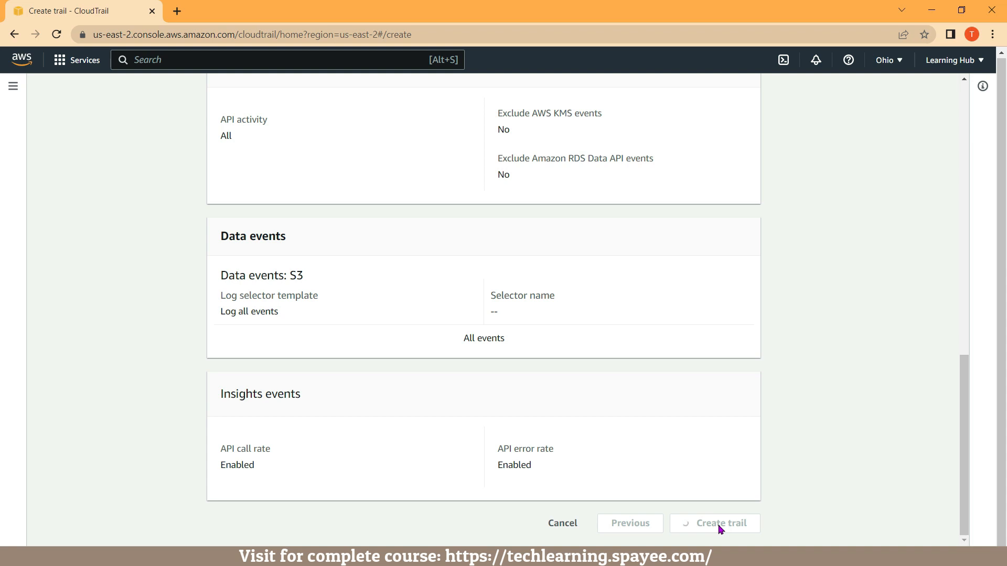
{"action": "left_click", "coordinate": [71, 266]}
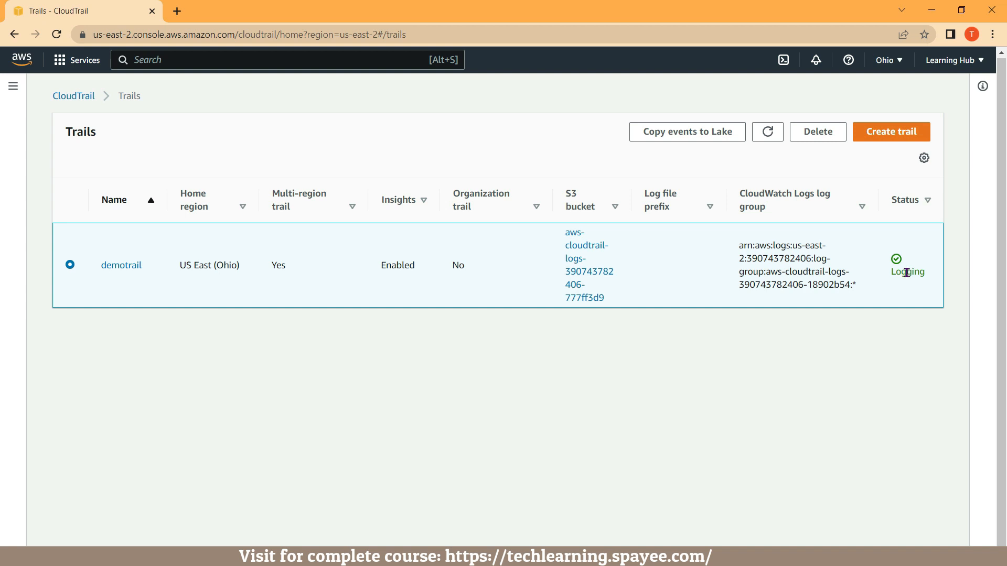
In a duplicate browser tab, open the trail's S3 log bucket and browse through AWSLogs into the account folder.
{"action": "right_click", "coordinate": [59, 7]}
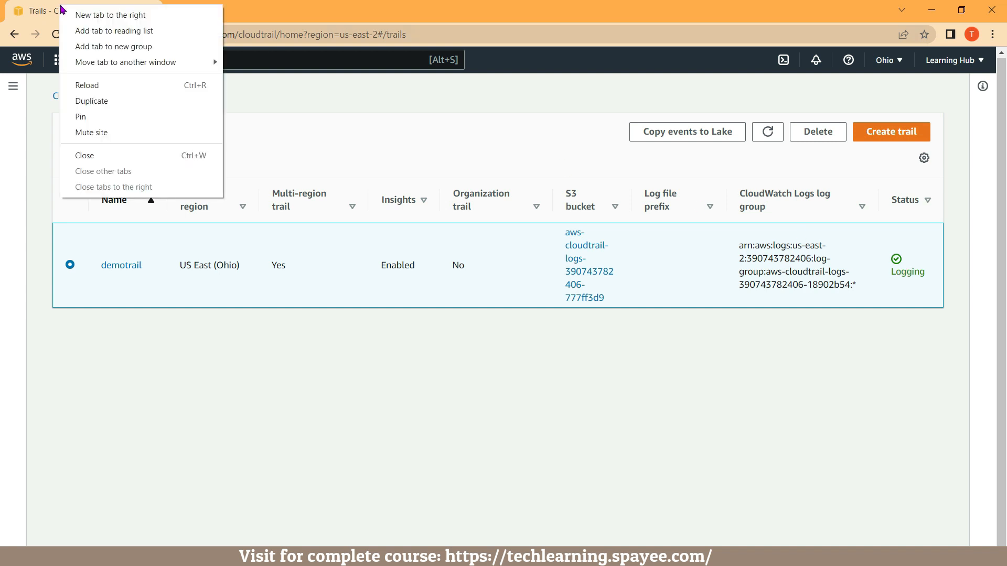
{"action": "left_click", "coordinate": [90, 100]}
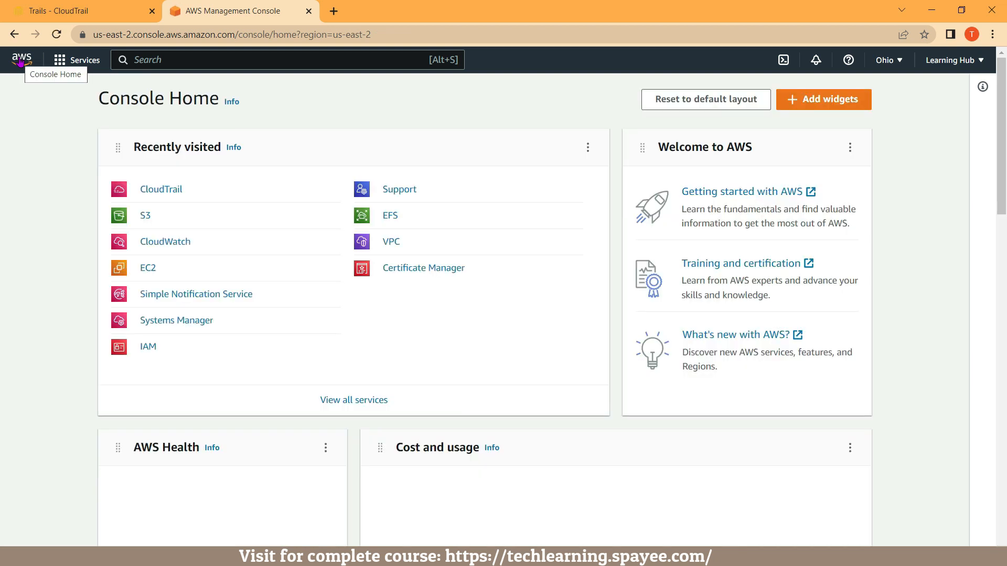
{"action": "left_click", "coordinate": [146, 218]}
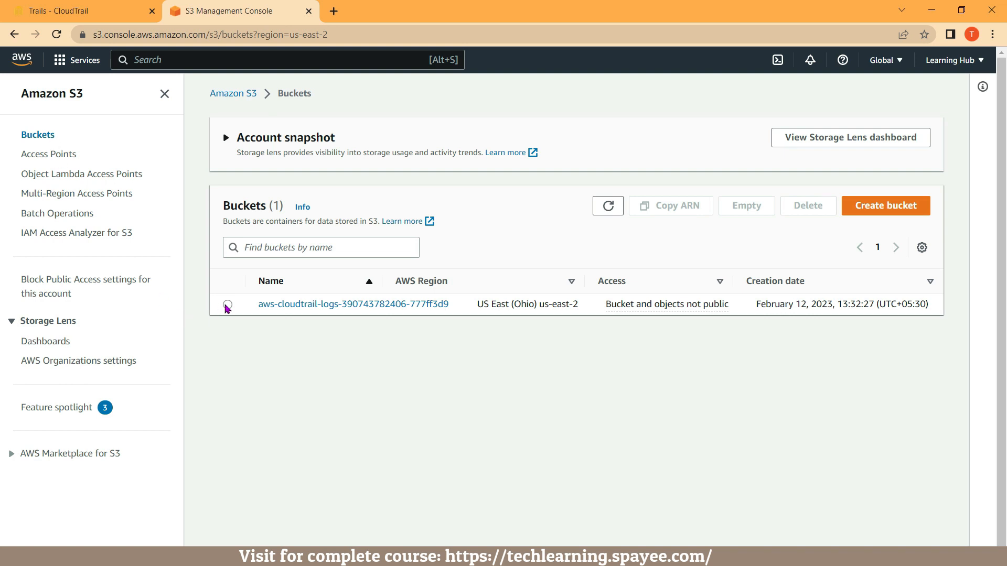
{"action": "left_click", "coordinate": [228, 305]}
{"action": "left_click", "coordinate": [278, 306]}
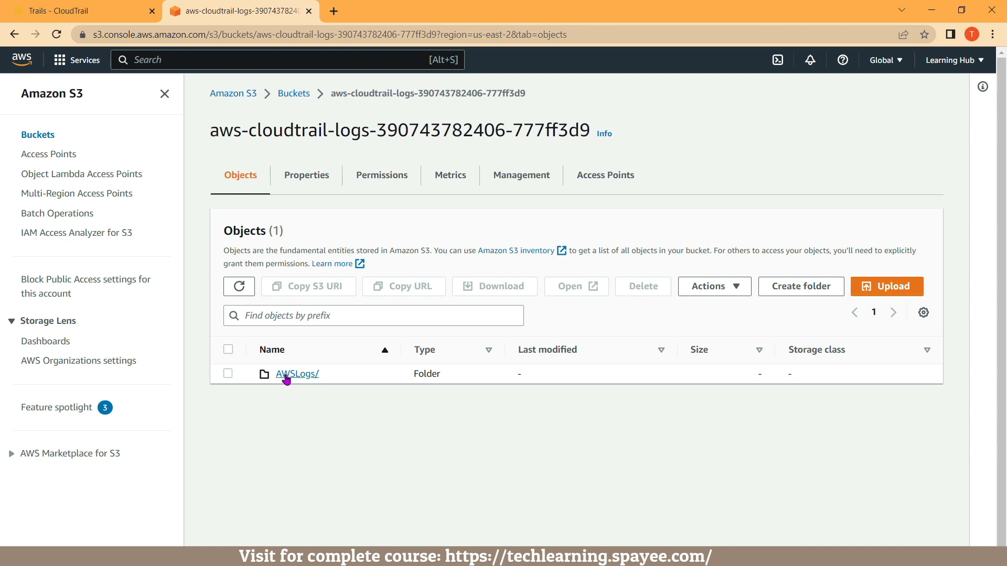
{"action": "left_click", "coordinate": [288, 378]}
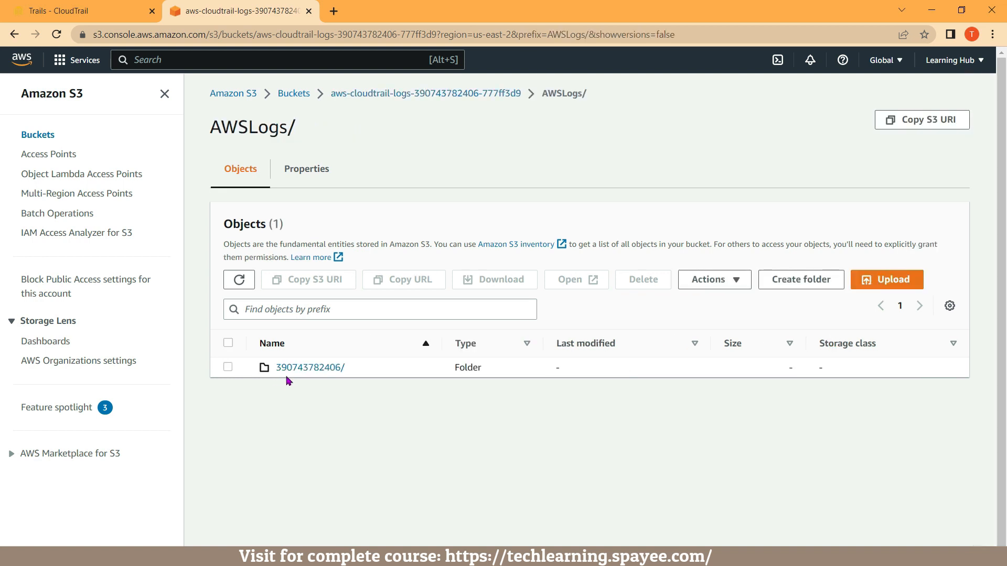
{"action": "left_click", "coordinate": [291, 370]}
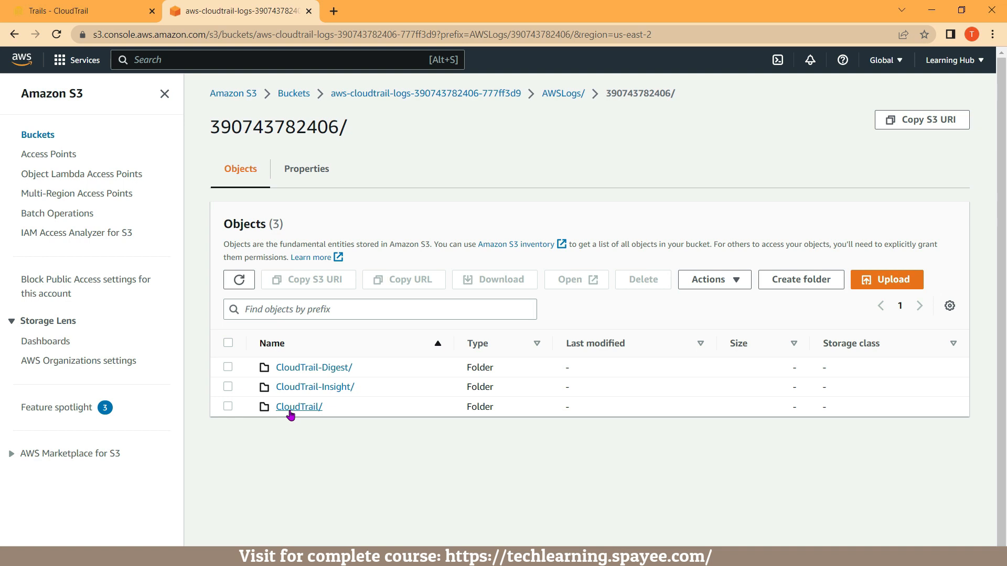
Switch to CloudWatch, open the trail's log group and view the events in the log stream ending in CloudTrail_us-east-2_3.
{"action": "left_click", "coordinate": [22, 71]}
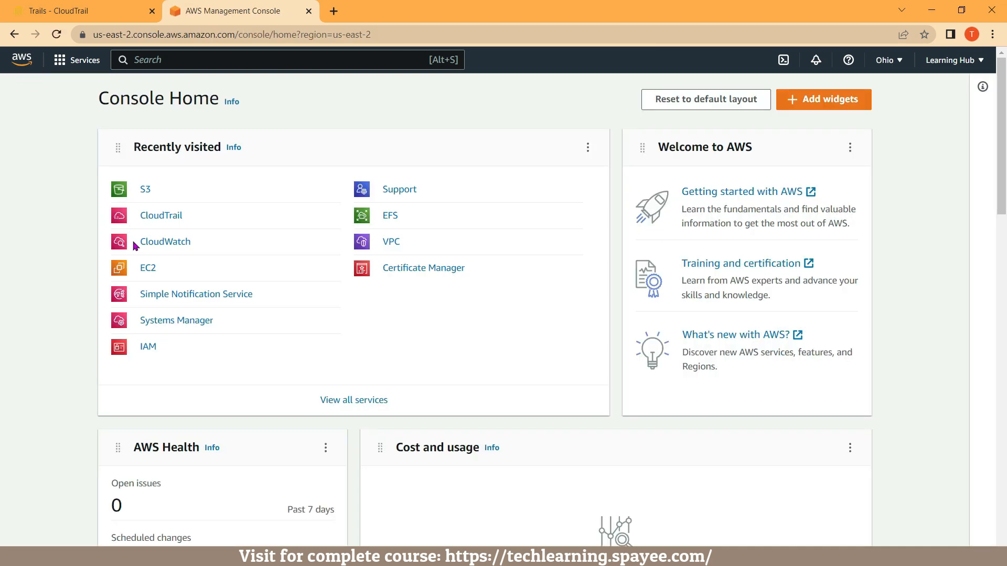
{"action": "left_click", "coordinate": [153, 244]}
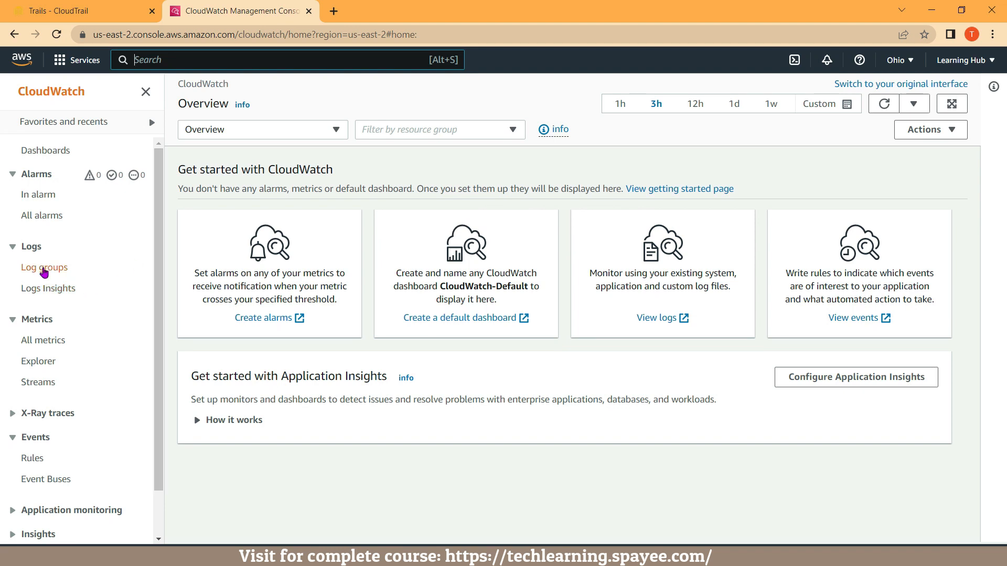
{"action": "left_click", "coordinate": [44, 270]}
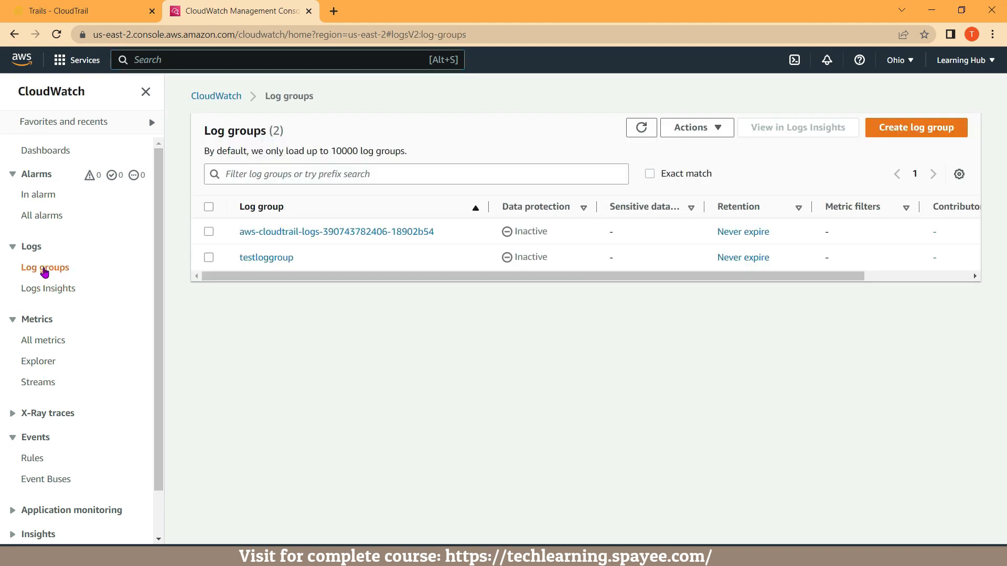
{"action": "left_click", "coordinate": [208, 232]}
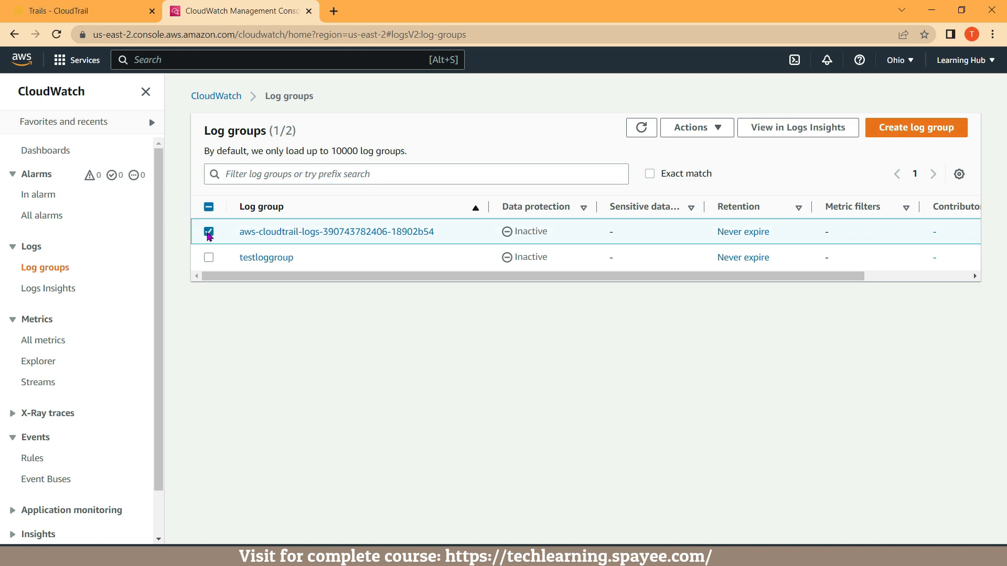
{"action": "left_click", "coordinate": [267, 234]}
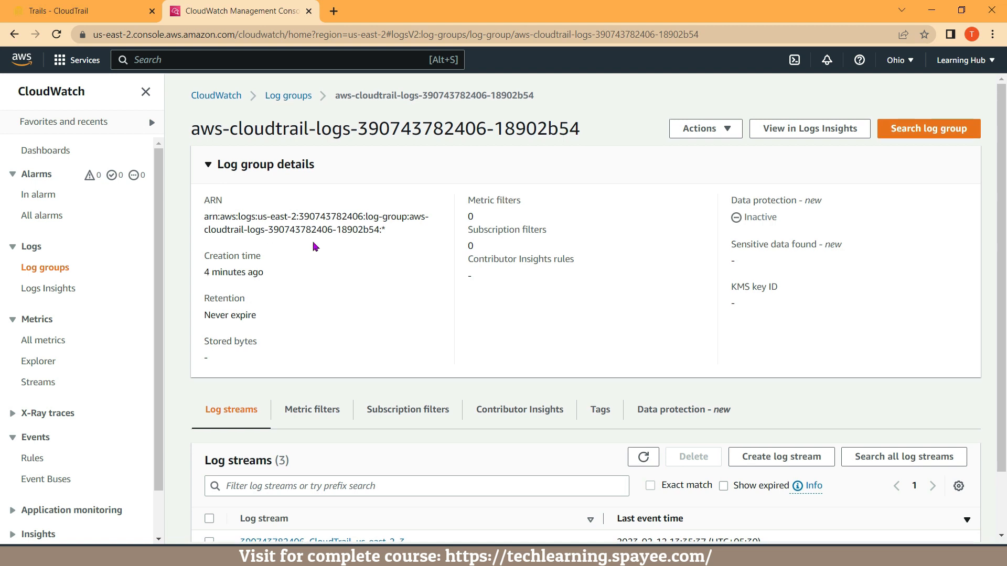
{"action": "scroll", "coordinate": [315, 247], "scroll_direction": "down", "scroll_amount": 1}
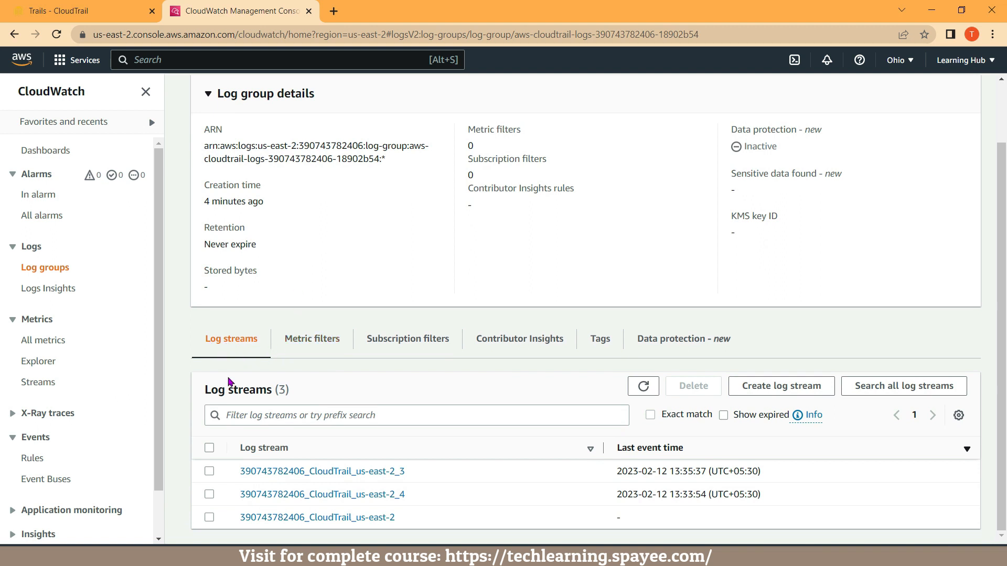
{"action": "left_click", "coordinate": [281, 472]}
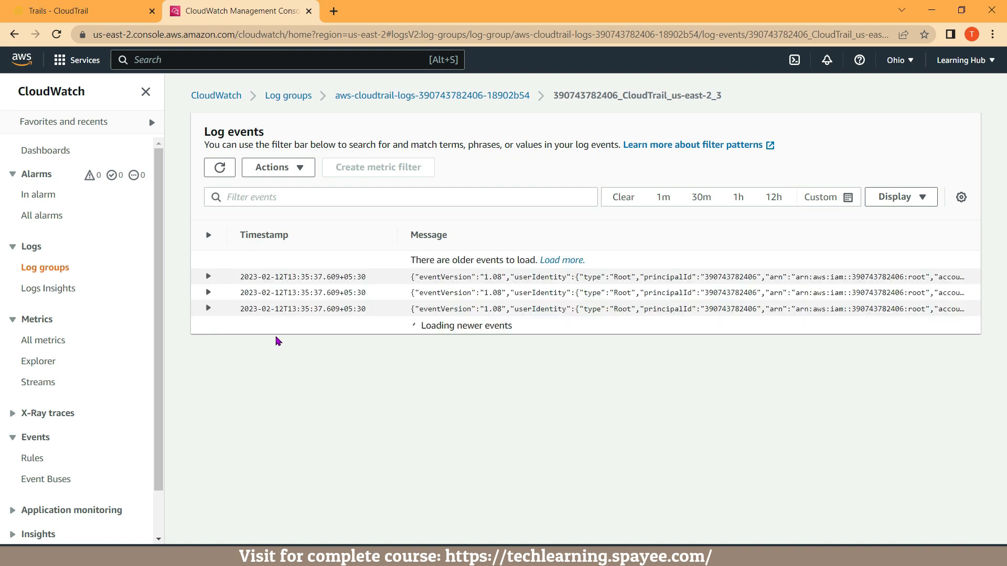